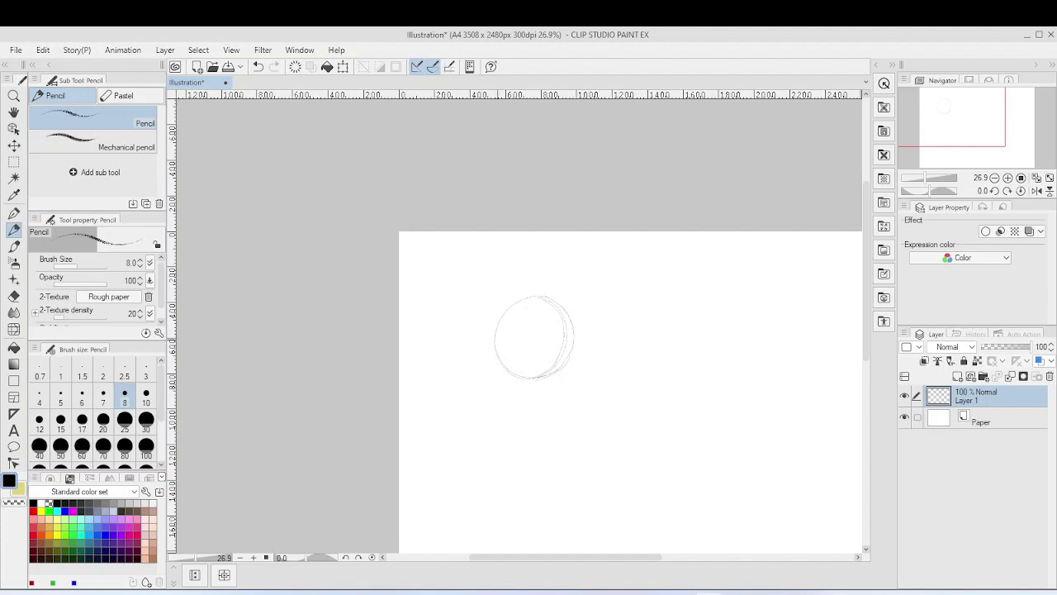
# Draw a curved horizontal guideline and red vertical contour lines across the first head circle.
pyautogui.moveTo(496, 338); pyautogui.dragTo(562, 339)
pyautogui.click(33, 511)
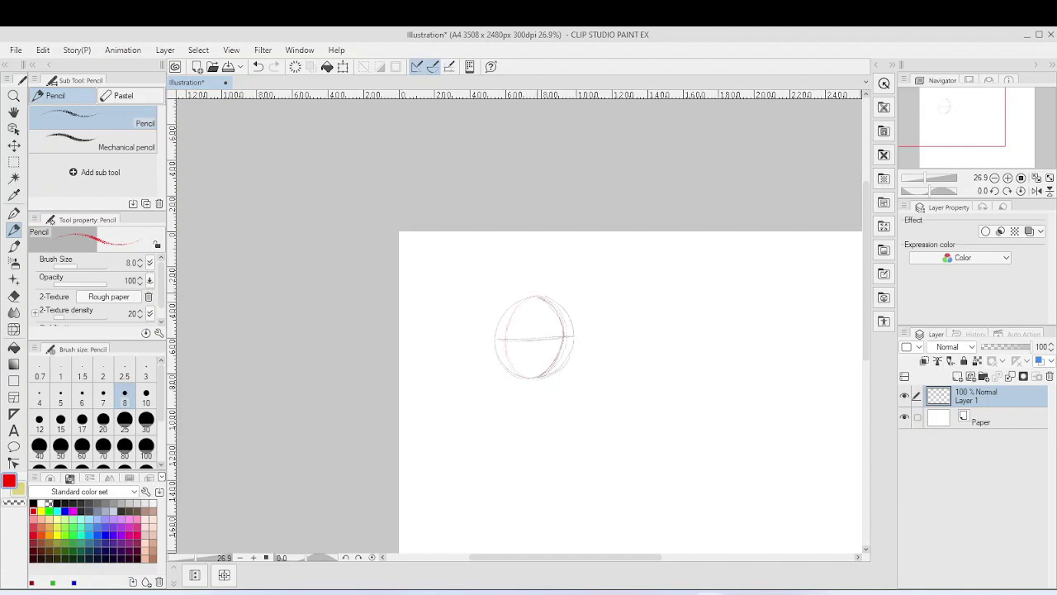
# In black, sketch a small reference ball with cross guides, and add eyes, nose, mouth and an ear to the first head.
pyautogui.click(34, 501)
pyautogui.moveTo(450, 247); pyautogui.dragTo(444, 275)
pyautogui.moveTo(545, 328); pyautogui.dragTo(547, 337)
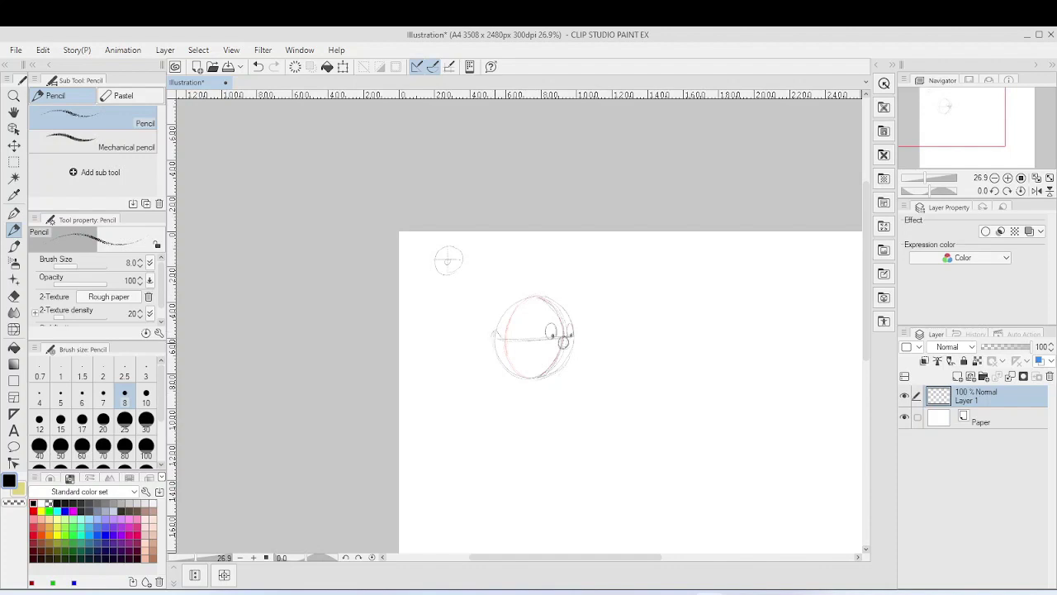
pyautogui.moveTo(494, 332); pyautogui.dragTo(492, 356)
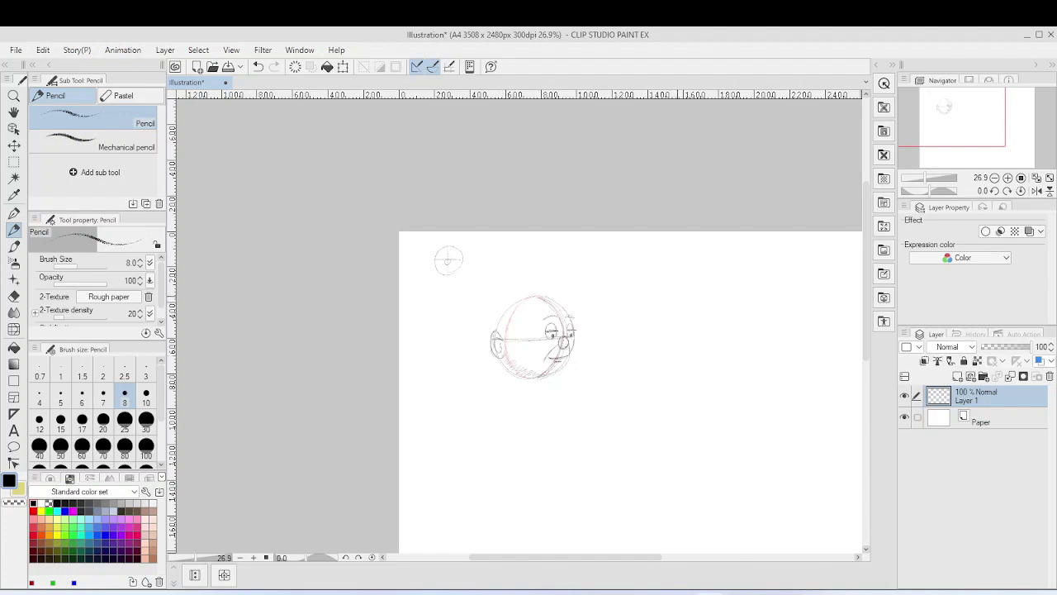
# Sketch a second round head beside the first, with guidelines, an ear, raised brows and an open grin.
pyautogui.moveTo(679, 294); pyautogui.dragTo(625, 335)
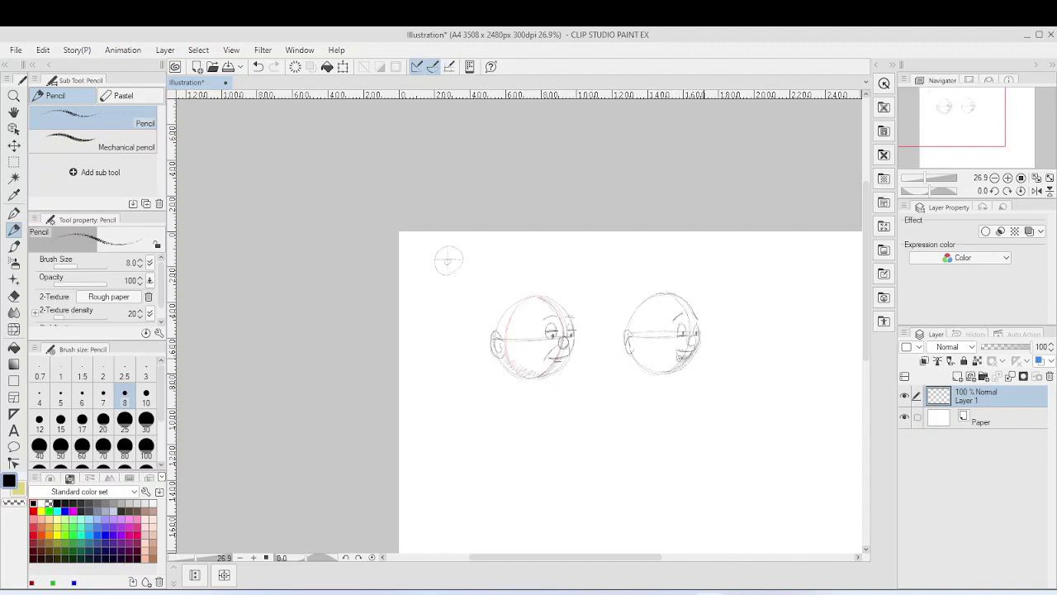
# Sketch a third round head facing the opposite way, with curved guidelines, an ear and a wide open smile.
pyautogui.moveTo(867, 326); pyautogui.dragTo(866, 338)
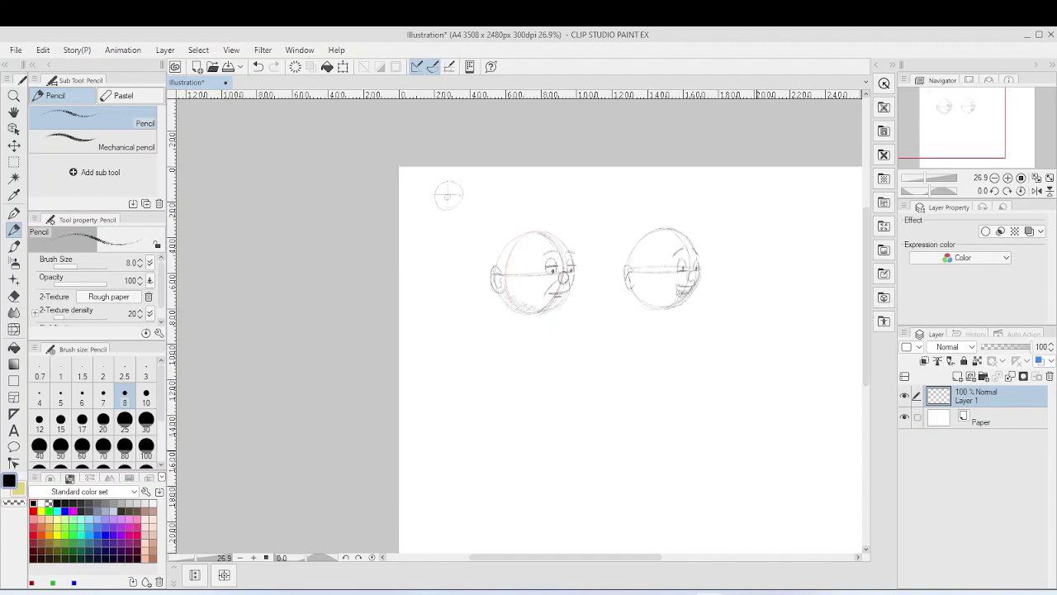
pyautogui.moveTo(653, 561); pyautogui.dragTo(705, 561)
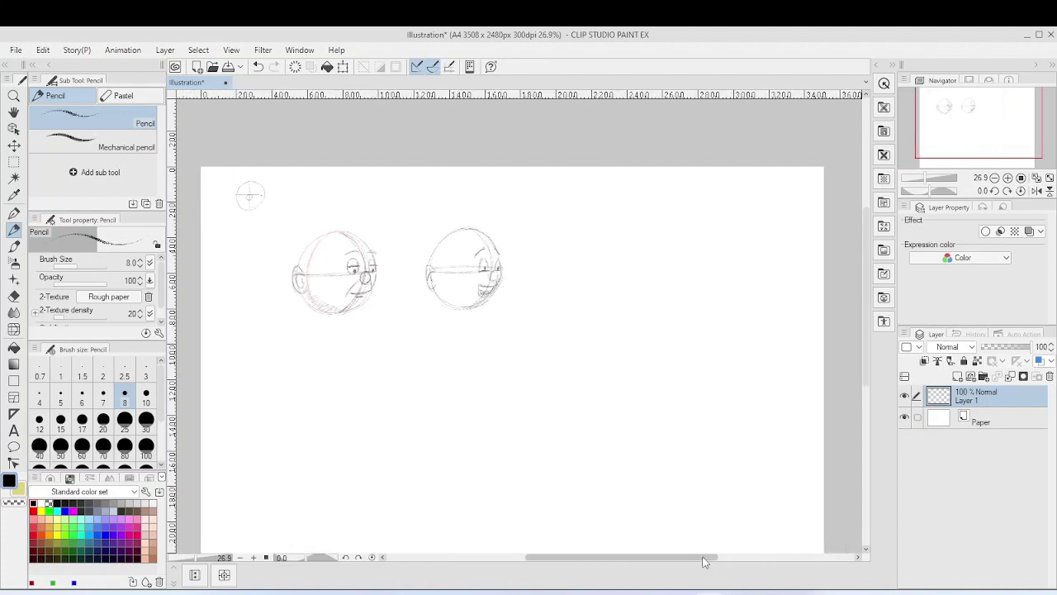
pyautogui.moveTo(609, 227)
pyautogui.mouseDown()
pyautogui.moveTo(546, 252)
pyautogui.moveTo(542, 294)
pyautogui.moveTo(567, 302)
pyautogui.mouseUp()
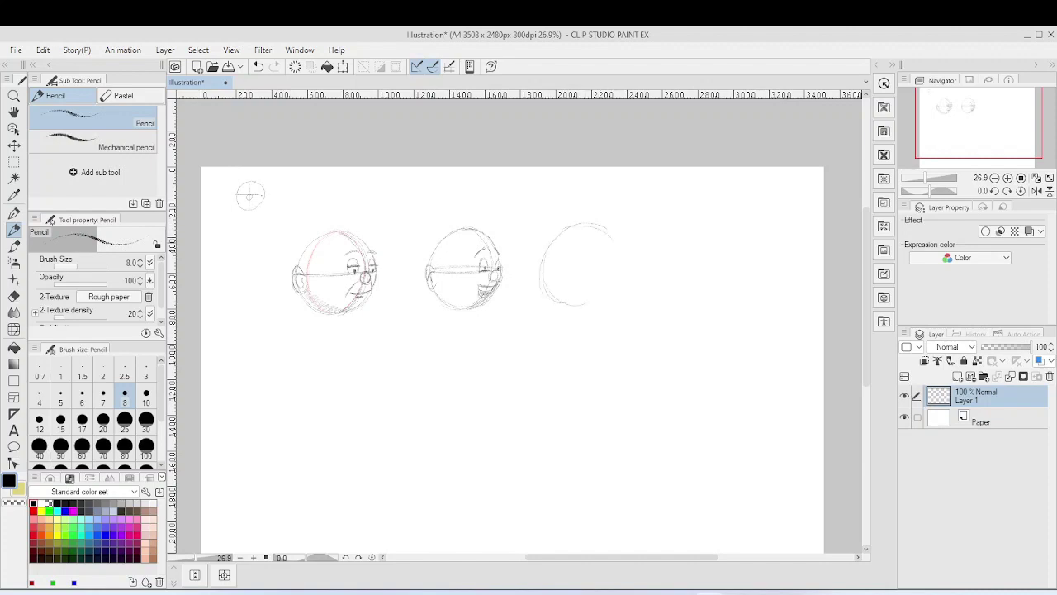
pyautogui.moveTo(612, 236); pyautogui.dragTo(618, 286)
pyautogui.moveTo(548, 266); pyautogui.dragTo(575, 307)
pyautogui.moveTo(616, 259); pyautogui.dragTo(609, 296)
pyautogui.moveTo(566, 272); pyautogui.dragTo(566, 307)
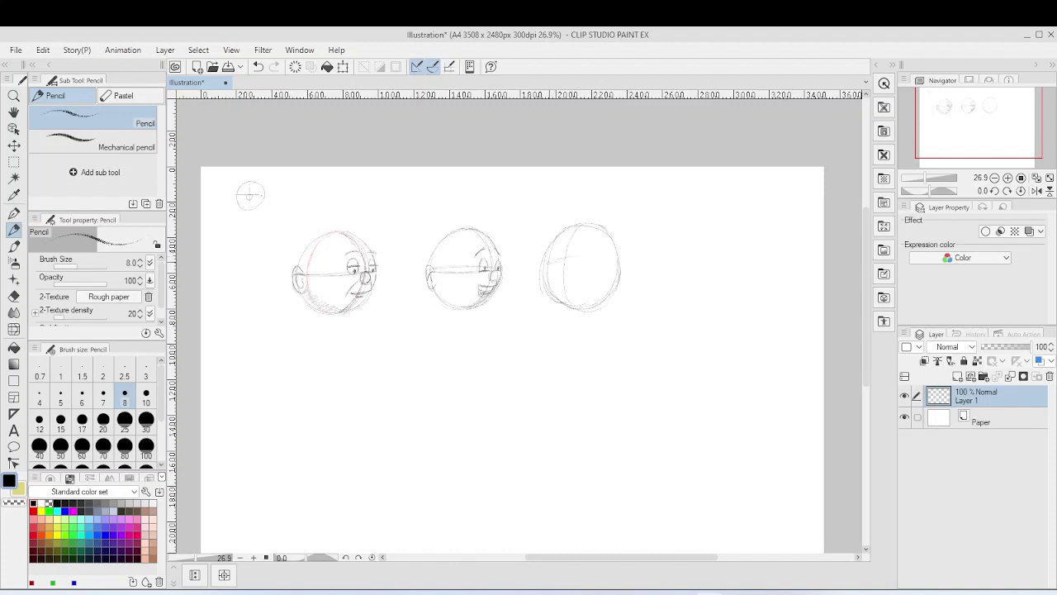
pyautogui.moveTo(541, 262); pyautogui.dragTo(620, 264)
# Draw a small simple smiley face above the row, between the third head and the empty space beside it.
pyautogui.moveTo(679, 181); pyautogui.dragTo(668, 223)
pyautogui.moveTo(689, 187)
pyautogui.mouseDown()
pyautogui.moveTo(693, 199)
pyautogui.moveTo(679, 208)
pyautogui.mouseUp()
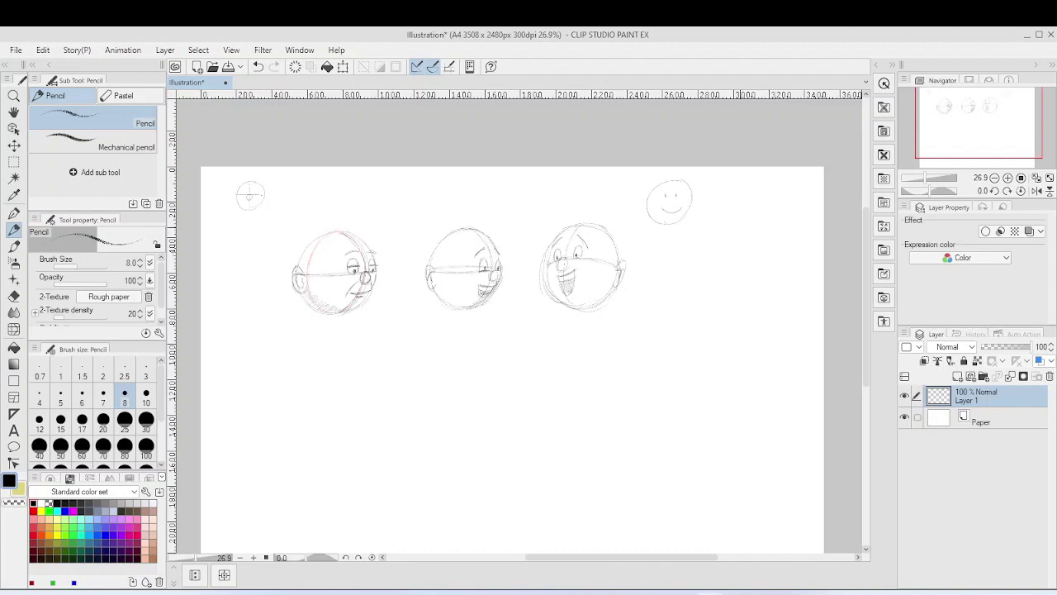
# Sketch a fourth head beside the third, with guidelines, angry slanted brows, an ear and a shouting mouth.
pyautogui.moveTo(740, 225)
pyautogui.mouseDown()
pyautogui.moveTo(690, 250)
pyautogui.moveTo(688, 289)
pyautogui.moveTo(712, 301)
pyautogui.mouseUp()
pyautogui.moveTo(740, 225); pyautogui.dragTo(760, 263)
pyautogui.moveTo(686, 265)
pyautogui.mouseDown()
pyautogui.moveTo(689, 293)
pyautogui.moveTo(722, 307)
pyautogui.moveTo(746, 297)
pyautogui.mouseUp()
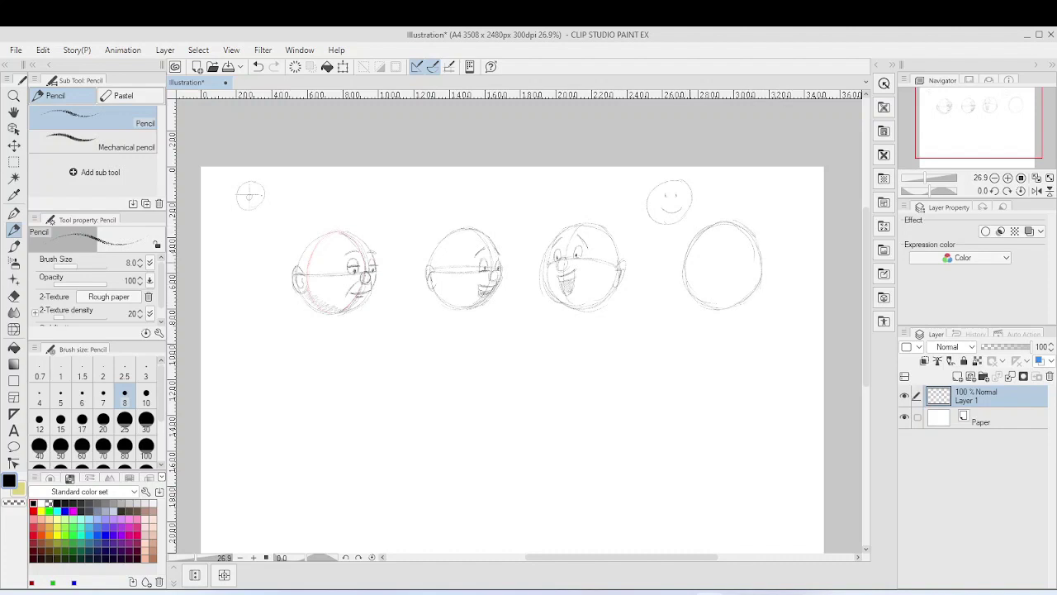
pyautogui.moveTo(686, 263); pyautogui.dragTo(720, 259)
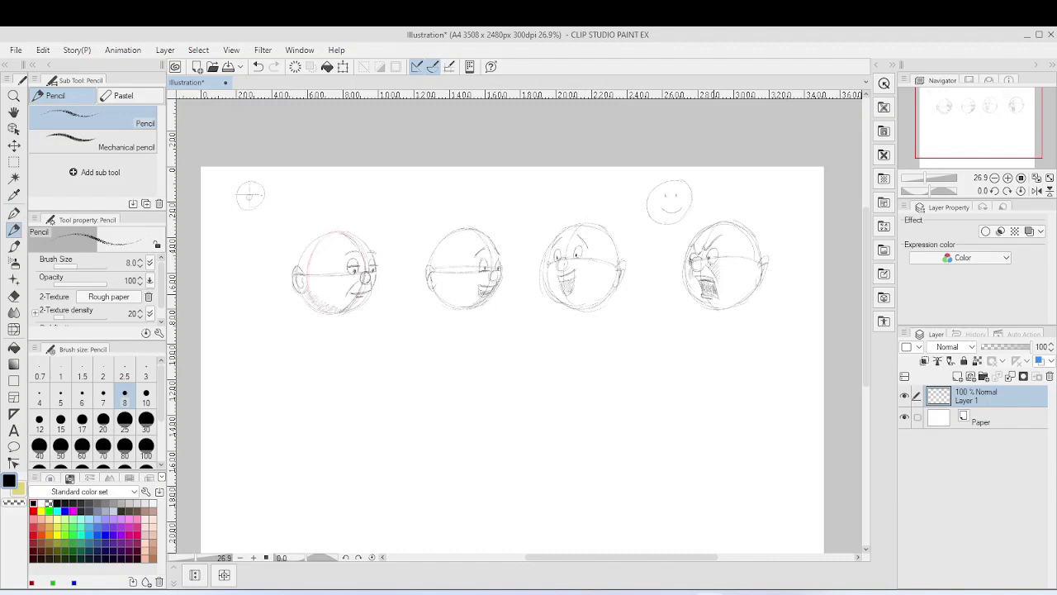
# Sketch a head below the first one, with a long pointed chin, a long protruding nose and a sinister open grin.
pyautogui.moveTo(666, 562); pyautogui.dragTo(612, 559)
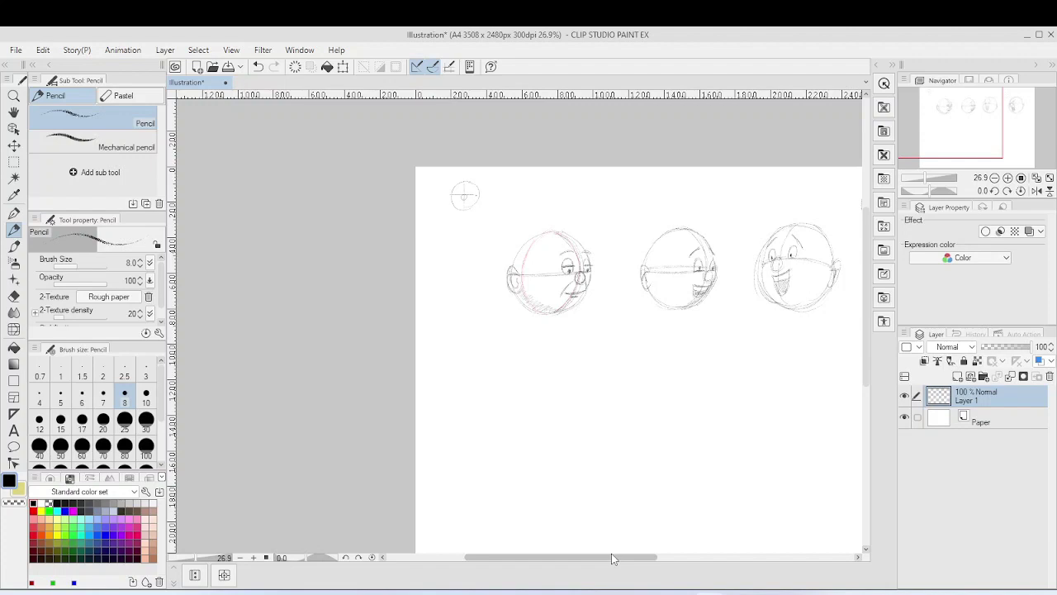
pyautogui.moveTo(556, 347)
pyautogui.mouseDown()
pyautogui.moveTo(521, 390)
pyautogui.moveTo(528, 417)
pyautogui.mouseUp()
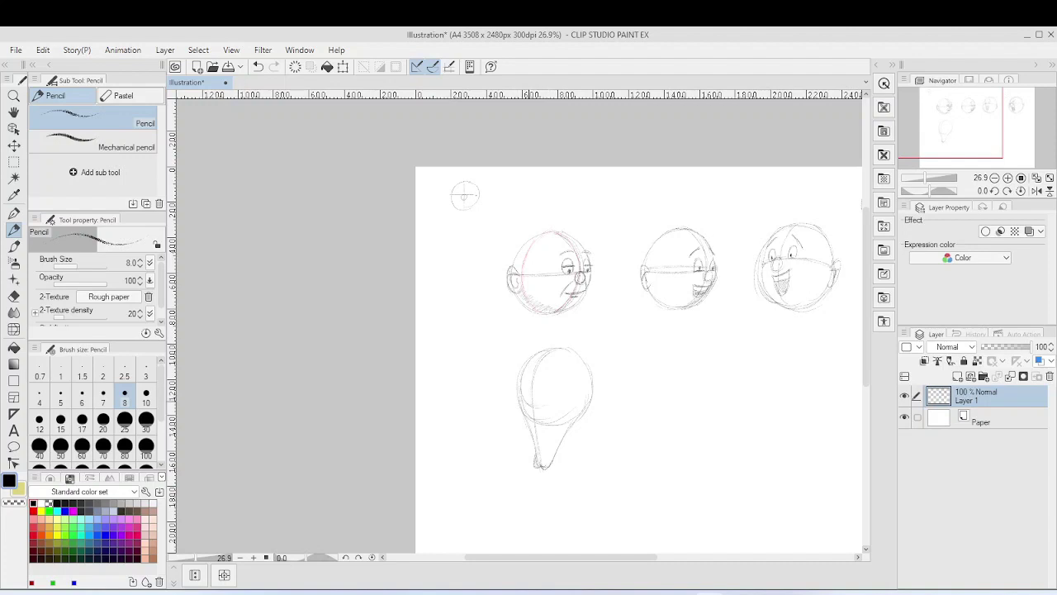
pyautogui.moveTo(534, 404); pyautogui.dragTo(555, 404)
pyautogui.moveTo(485, 406)
pyautogui.mouseDown()
pyautogui.moveTo(533, 404)
pyautogui.moveTo(529, 418)
pyautogui.mouseUp()
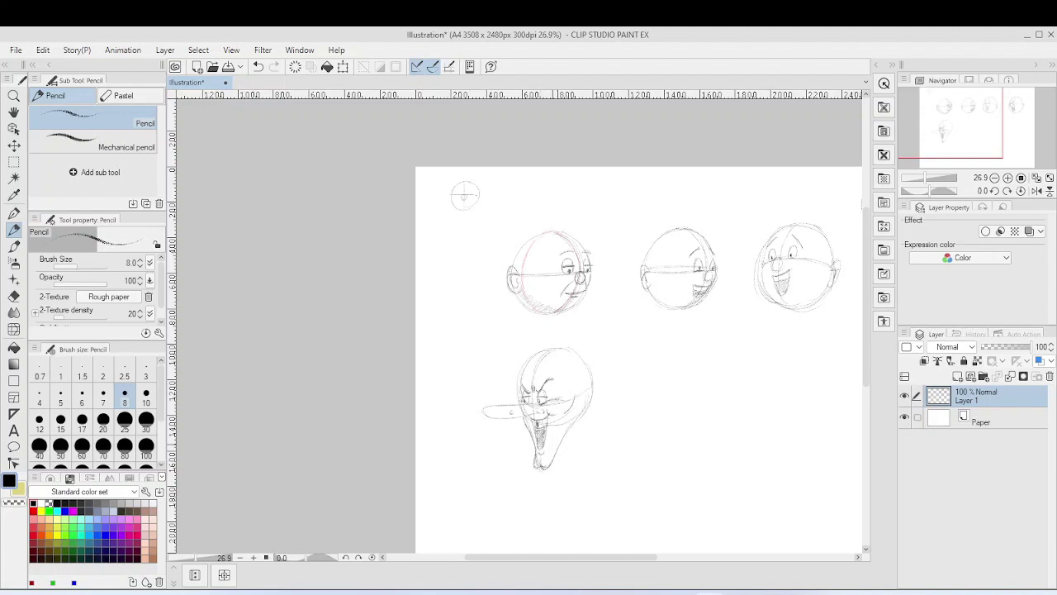
# Create a new vector layer and set up the India ink Brush pen with a brush size of 21.7.
pyautogui.click(971, 376)
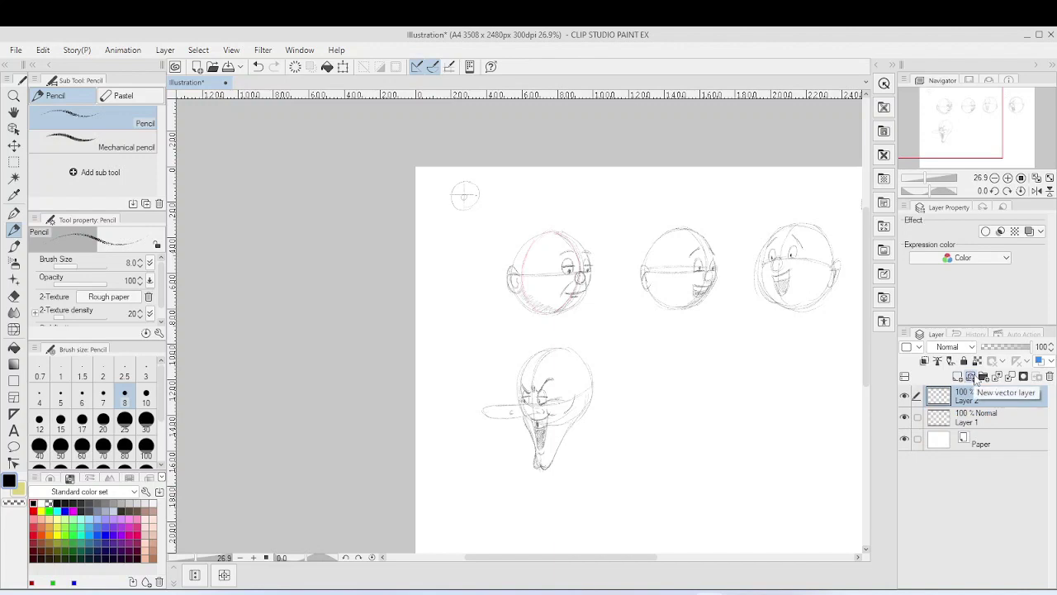
pyautogui.click(15, 246)
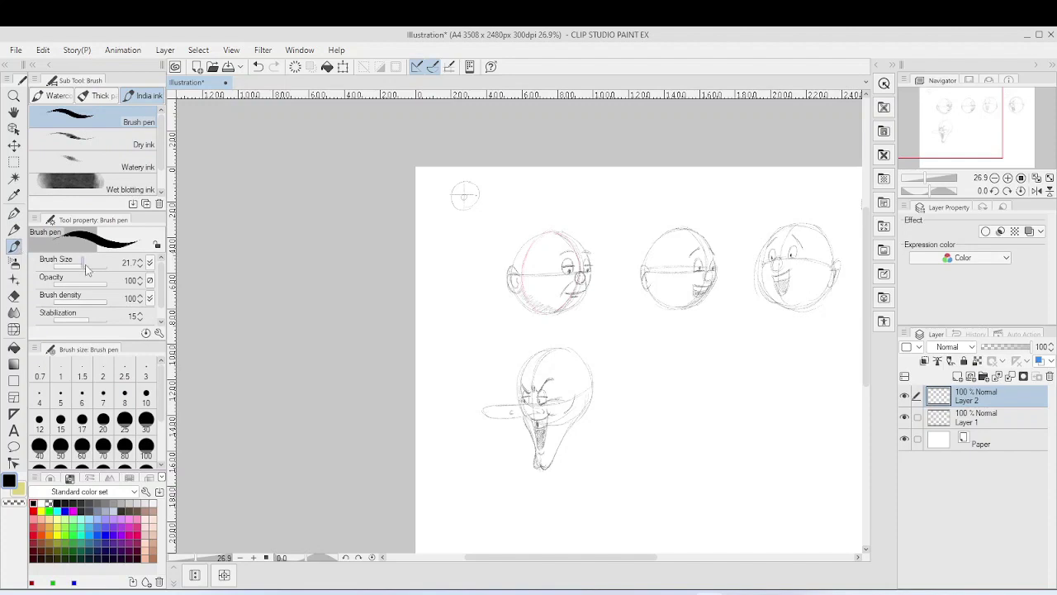
pyautogui.moveTo(88, 263); pyautogui.dragTo(79, 263)
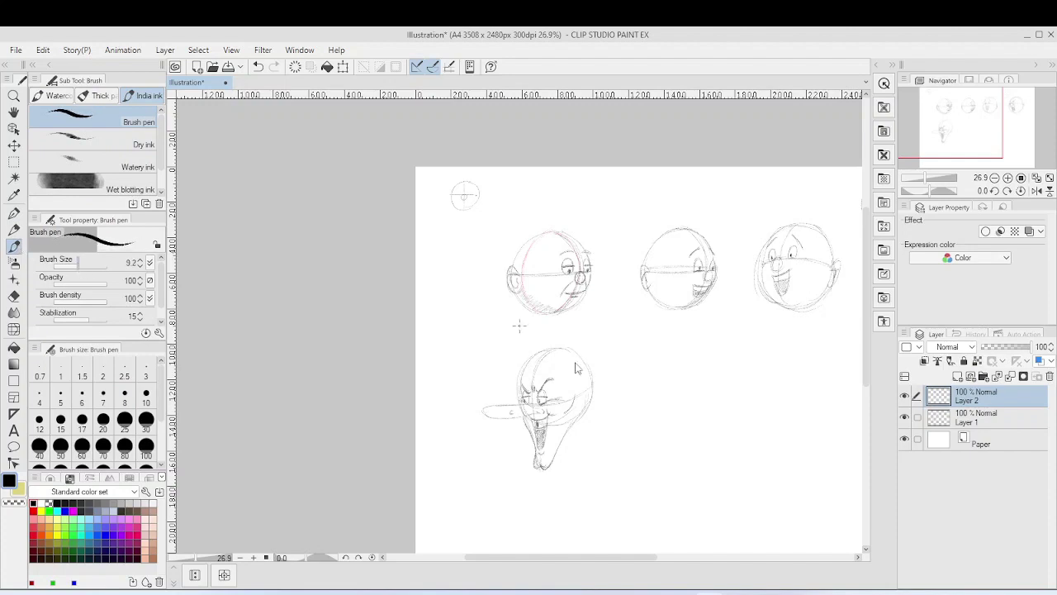
pyautogui.moveTo(564, 341); pyautogui.dragTo(561, 350)
pyautogui.moveTo(77, 267); pyautogui.dragTo(83, 265)
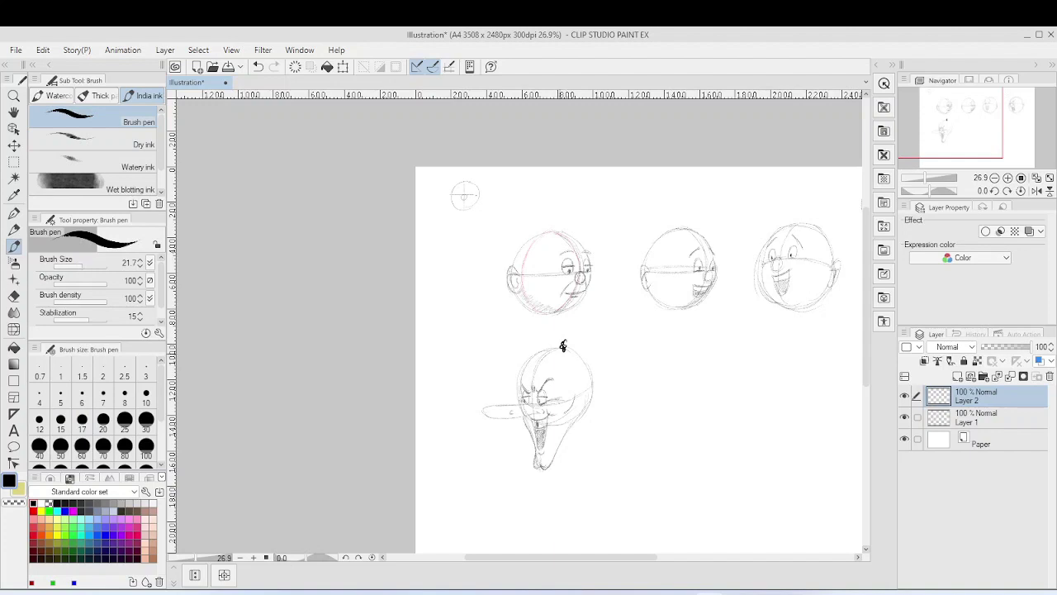
# Ink thick black curly hair over the top and down the back of the long-nosed head.
pyautogui.moveTo(562, 347)
pyautogui.mouseDown()
pyautogui.moveTo(526, 357)
pyautogui.moveTo(530, 377)
pyautogui.moveTo(524, 364)
pyautogui.moveTo(507, 380)
pyautogui.moveTo(510, 404)
pyautogui.mouseUp()
pyautogui.moveTo(521, 362)
pyautogui.mouseDown()
pyautogui.moveTo(540, 338)
pyautogui.moveTo(558, 345)
pyautogui.moveTo(529, 333)
pyautogui.moveTo(515, 362)
pyautogui.moveTo(534, 375)
pyautogui.moveTo(562, 363)
pyautogui.moveTo(569, 428)
pyautogui.mouseUp()
pyautogui.moveTo(563, 340)
pyautogui.mouseDown()
pyautogui.moveTo(532, 342)
pyautogui.moveTo(506, 391)
pyautogui.mouseUp()
pyautogui.moveTo(542, 333)
pyautogui.mouseDown()
pyautogui.moveTo(577, 336)
pyautogui.moveTo(592, 368)
pyautogui.mouseUp()
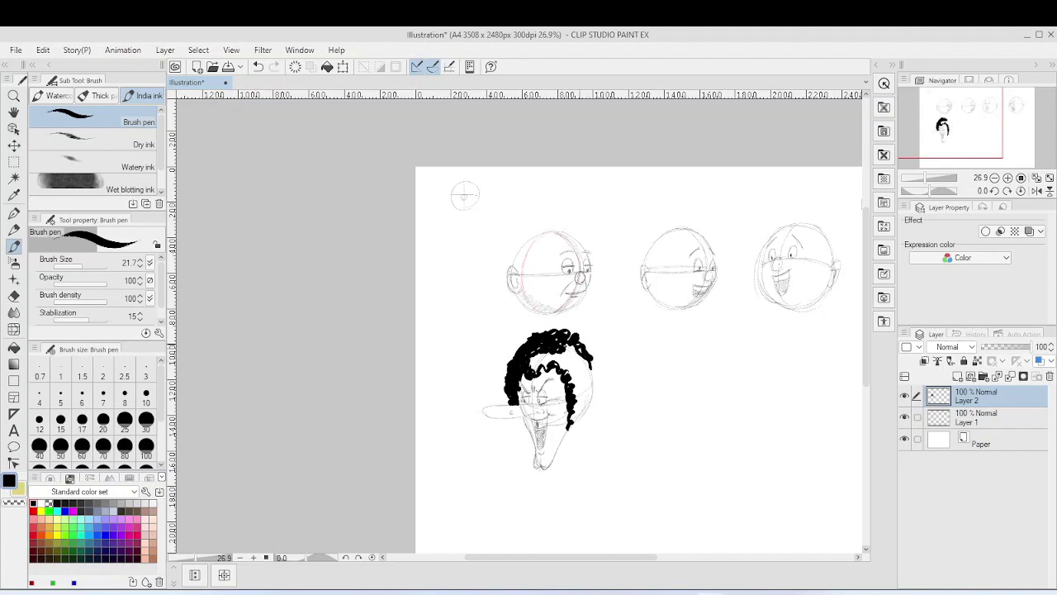
pyautogui.moveTo(589, 356)
pyautogui.mouseDown()
pyautogui.moveTo(578, 455)
pyautogui.moveTo(581, 397)
pyautogui.moveTo(597, 430)
pyautogui.moveTo(588, 418)
pyautogui.moveTo(588, 448)
pyautogui.moveTo(599, 434)
pyautogui.moveTo(571, 355)
pyautogui.moveTo(582, 363)
pyautogui.moveTo(573, 385)
pyautogui.moveTo(554, 356)
pyautogui.moveTo(532, 364)
pyautogui.moveTo(580, 375)
pyautogui.moveTo(588, 429)
pyautogui.mouseUp()
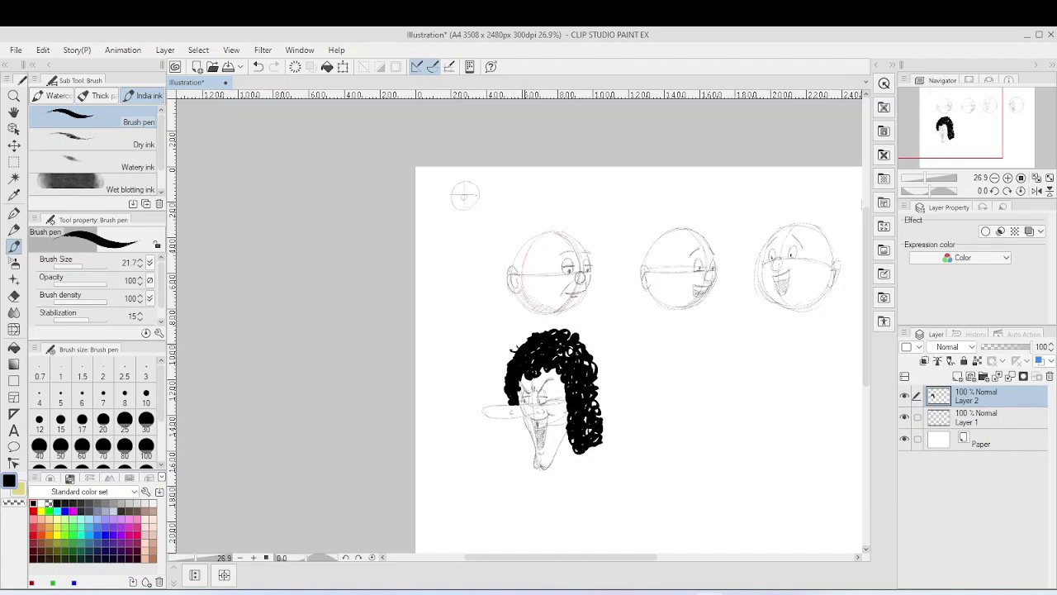
# Add stray strands around the curly hair, a small tuft beside the chin, and thicken the curls at the back.
pyautogui.moveTo(502, 361); pyautogui.dragTo(508, 367)
pyautogui.moveTo(522, 422); pyautogui.dragTo(517, 435)
pyautogui.moveTo(505, 386); pyautogui.dragTo(497, 394)
pyautogui.moveTo(587, 343); pyautogui.dragTo(599, 335)
pyautogui.moveTo(597, 374); pyautogui.dragTo(608, 385)
pyautogui.moveTo(568, 329)
pyautogui.mouseDown()
pyautogui.moveTo(567, 317)
pyautogui.moveTo(541, 322)
pyautogui.mouseUp()
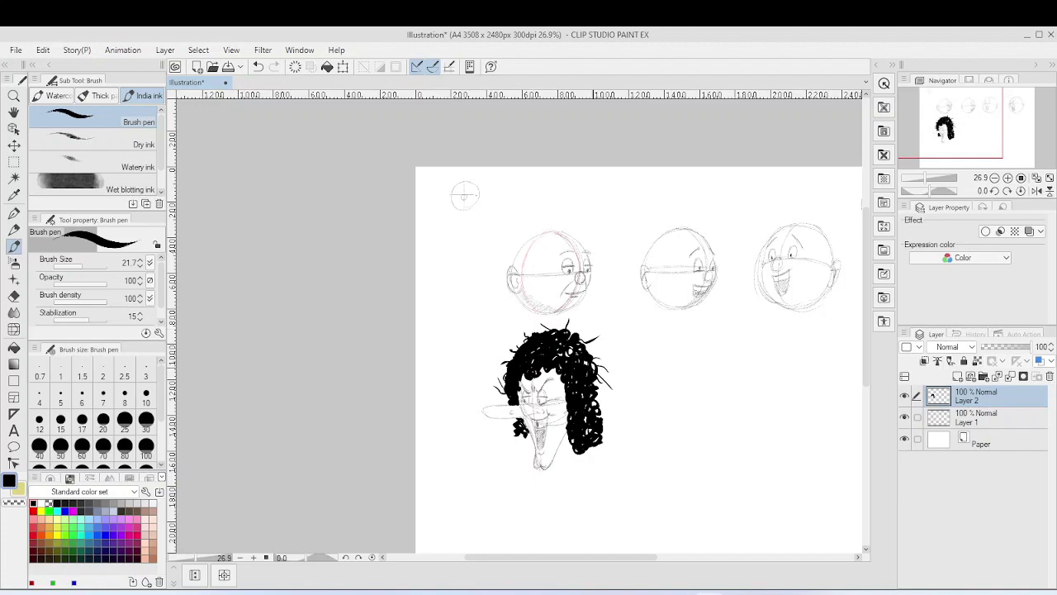
pyautogui.moveTo(596, 371); pyautogui.dragTo(607, 443)
pyautogui.moveTo(566, 351); pyautogui.dragTo(570, 356)
pyautogui.moveTo(568, 444); pyautogui.dragTo(584, 457)
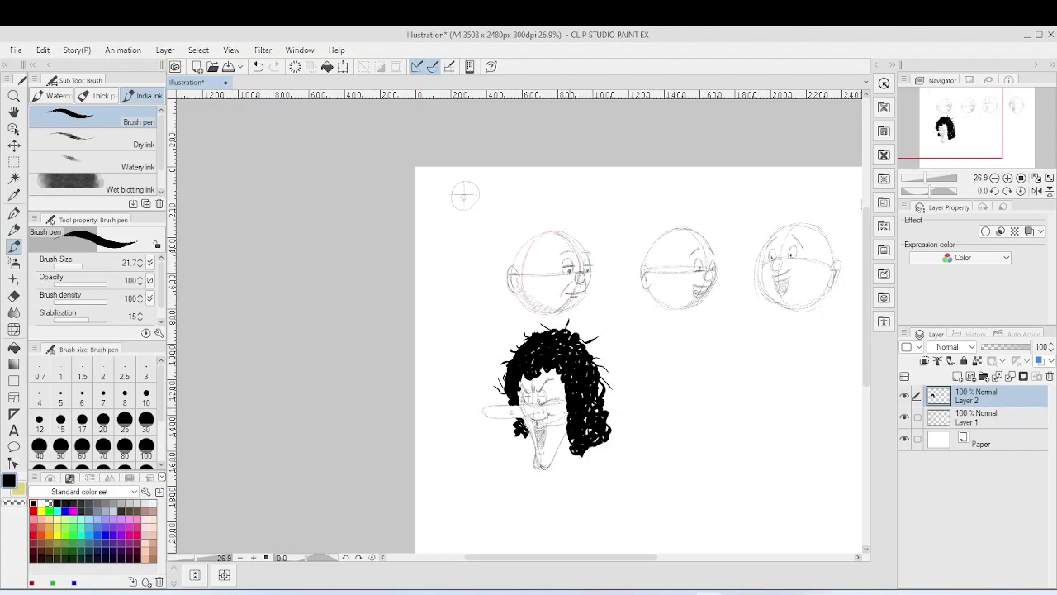
# With the Pencil on Layer 1, sketch a wide-eyed, open-mouthed head beside the curly-haired one and letter AWE above it.
pyautogui.click(14, 231)
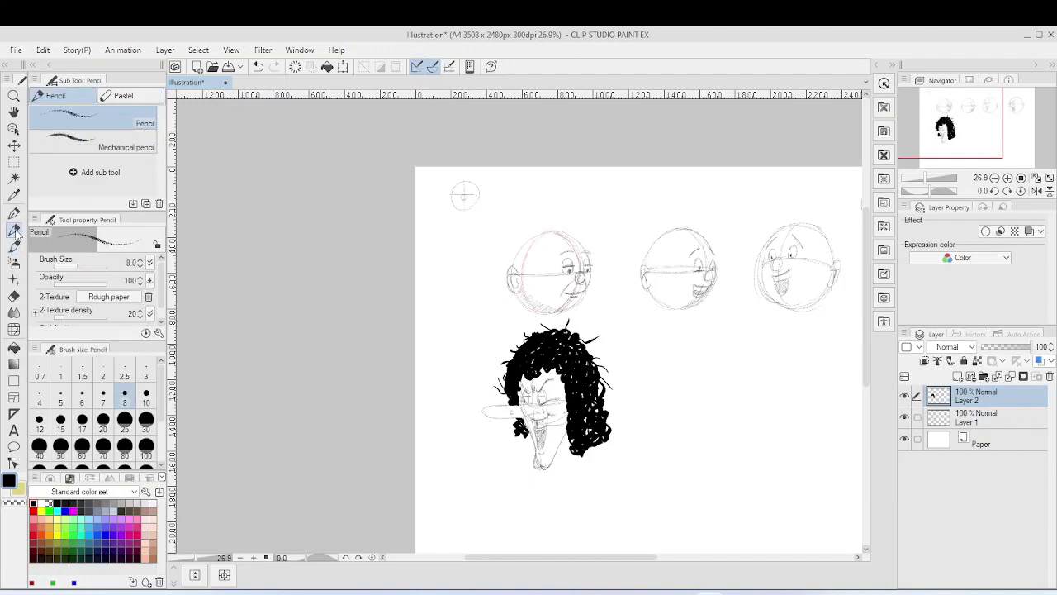
pyautogui.click(1000, 421)
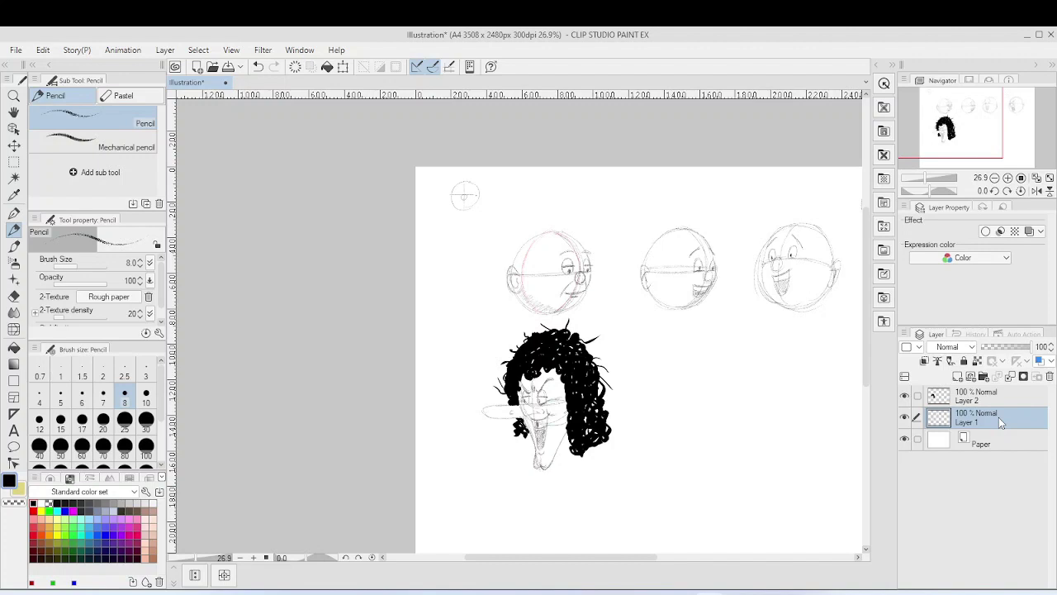
pyautogui.moveTo(620, 560); pyautogui.dragTo(656, 560)
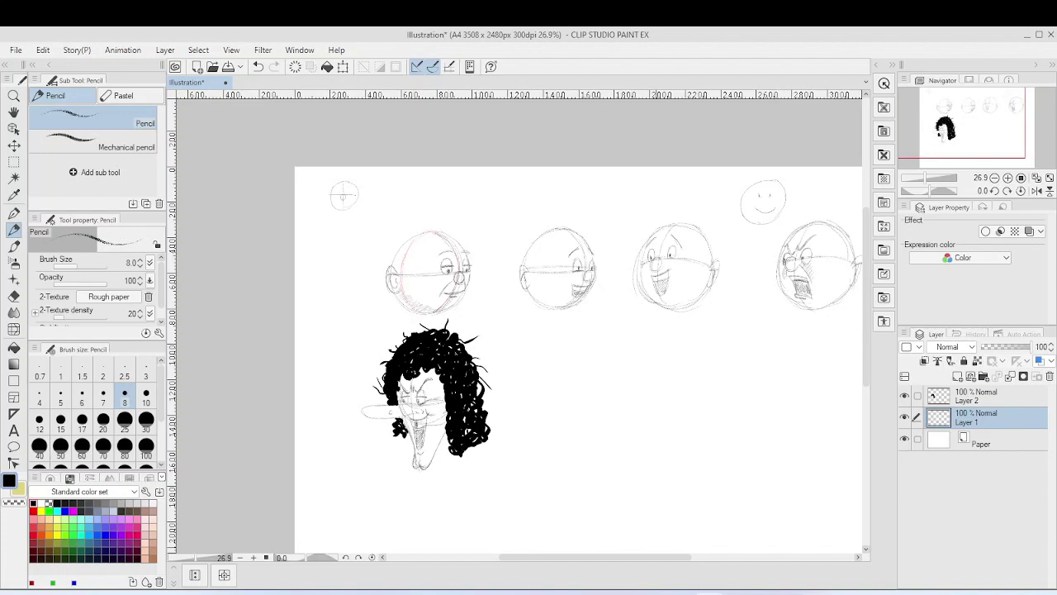
pyautogui.moveTo(556, 350)
pyautogui.mouseDown()
pyautogui.moveTo(543, 420)
pyautogui.moveTo(574, 428)
pyautogui.mouseUp()
pyautogui.moveTo(583, 349)
pyautogui.mouseDown()
pyautogui.moveTo(601, 406)
pyautogui.moveTo(577, 430)
pyautogui.mouseUp()
pyautogui.moveTo(529, 391); pyautogui.dragTo(604, 382)
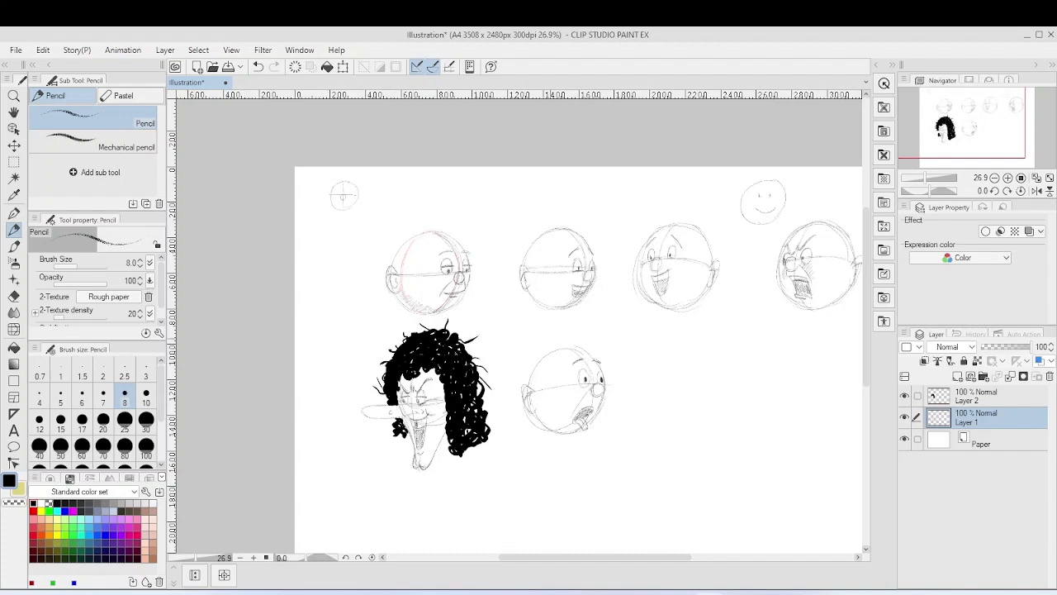
pyautogui.moveTo(546, 340); pyautogui.dragTo(576, 340)
# Sketch a round head beside the AWE head, with guidelines, an ear, a half-closed eye, a round nose and a tiny mouth.
pyautogui.moveTo(688, 562); pyautogui.dragTo(698, 562)
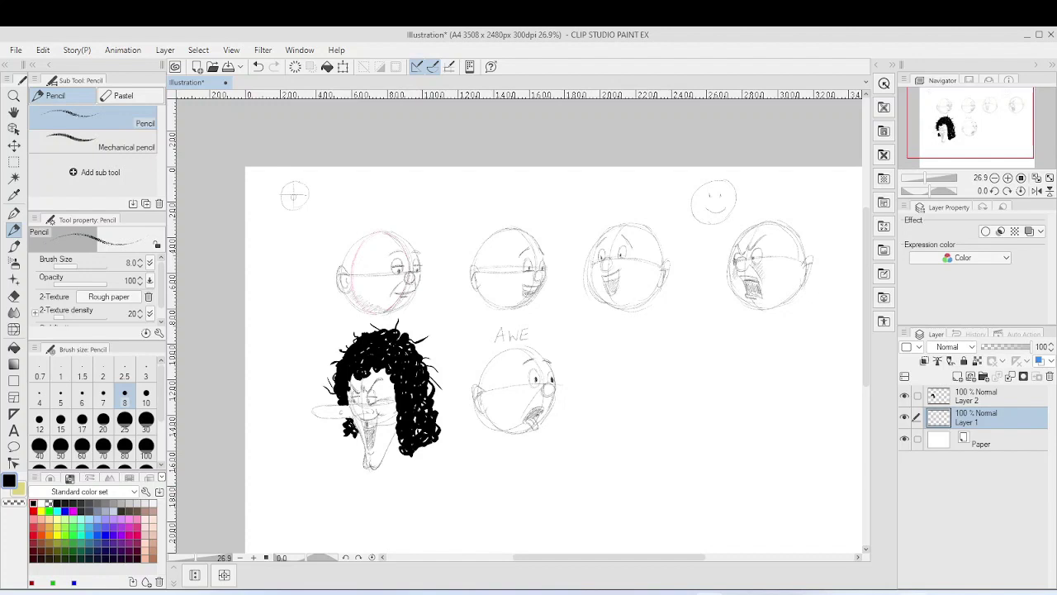
pyautogui.press('super+space')
pyautogui.press('super+space')
pyautogui.moveTo(656, 350)
pyautogui.mouseDown()
pyautogui.moveTo(588, 408)
pyautogui.moveTo(620, 432)
pyautogui.mouseUp()
pyautogui.moveTo(657, 351); pyautogui.dragTo(658, 409)
pyautogui.moveTo(648, 347)
pyautogui.mouseDown()
pyautogui.moveTo(666, 368)
pyautogui.moveTo(666, 413)
pyautogui.moveTo(614, 435)
pyautogui.mouseUp()
pyautogui.moveTo(588, 390); pyautogui.dragTo(666, 390)
pyautogui.moveTo(665, 390); pyautogui.dragTo(672, 402)
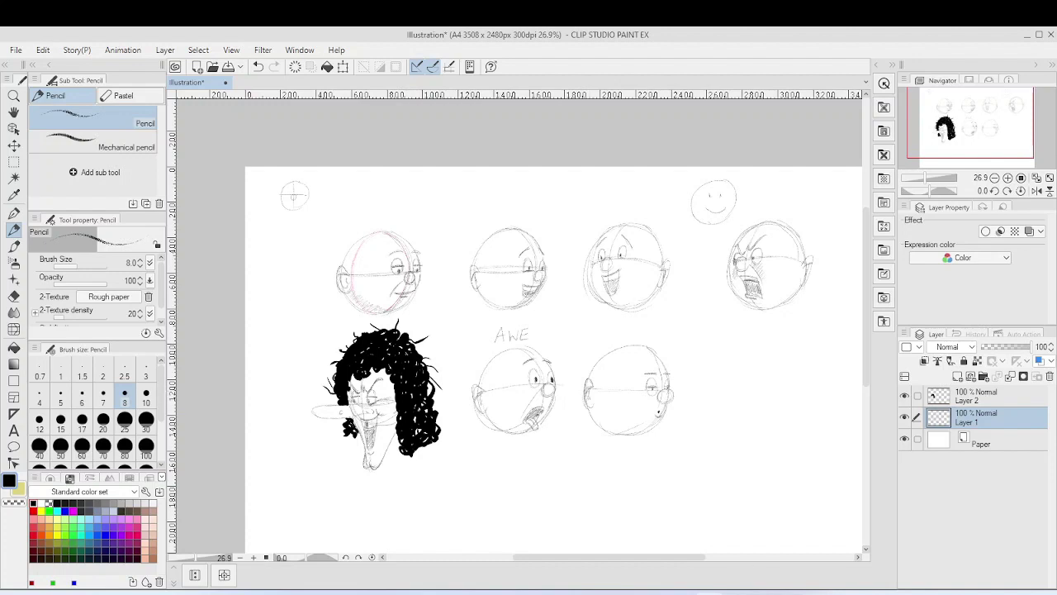
pyautogui.moveTo(709, 592)
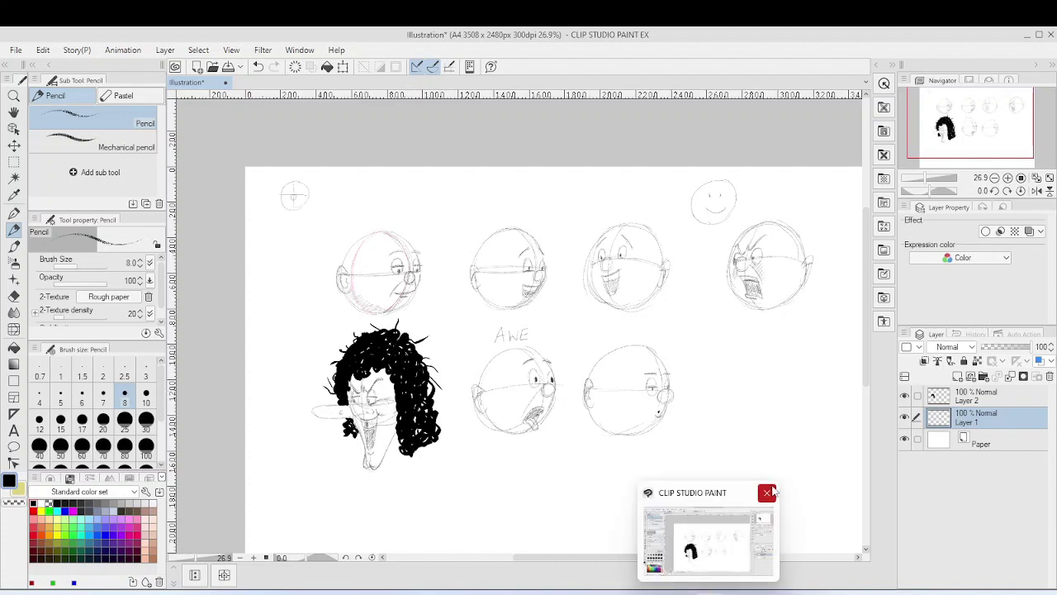
pyautogui.click(768, 493)
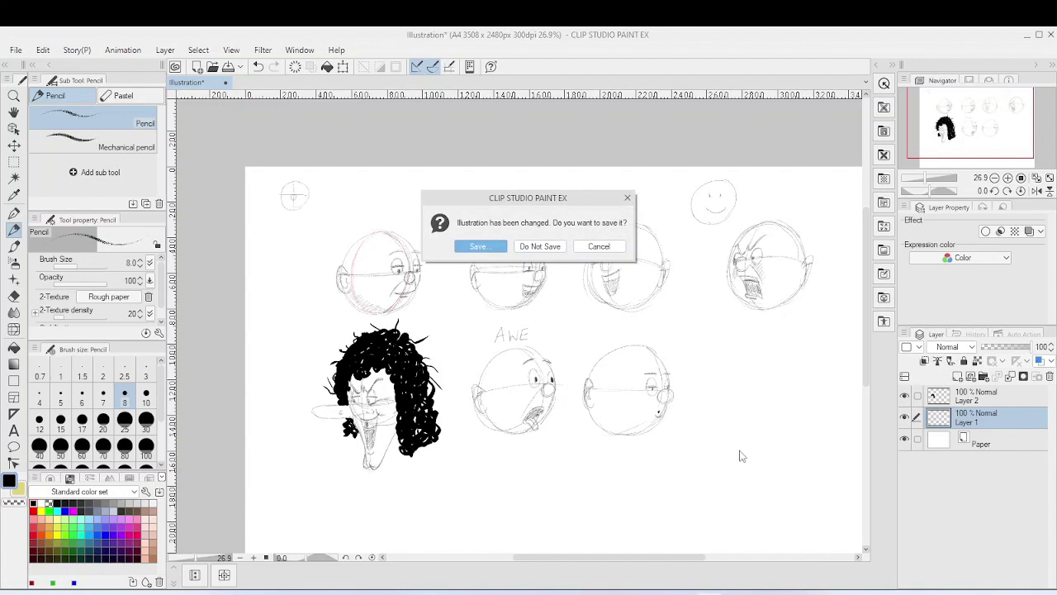
pyautogui.click(599, 246)
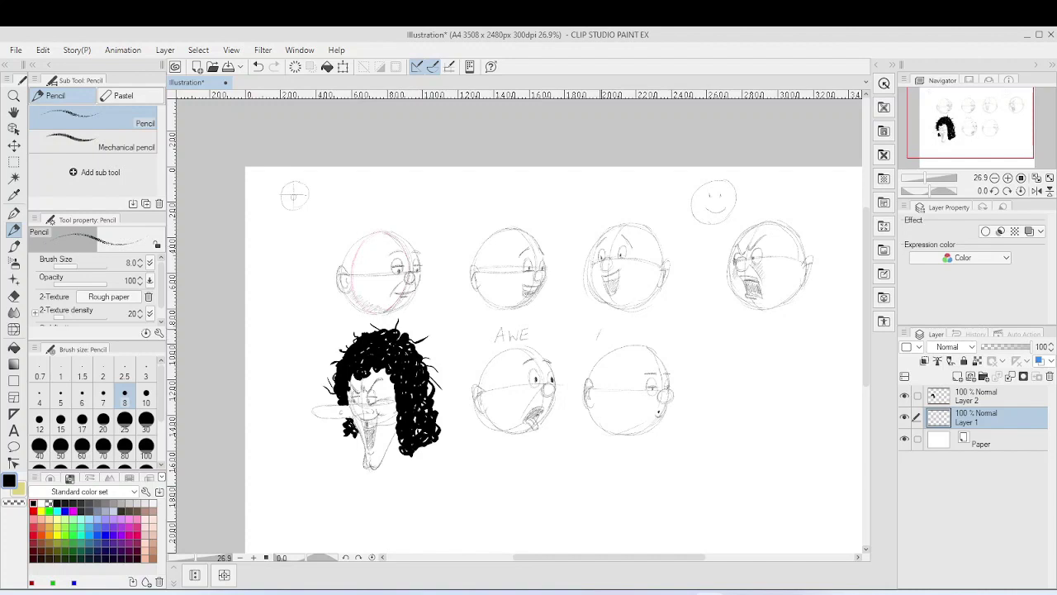
# Letter APATHY above the half-closed-eyed head.
pyautogui.moveTo(602, 328)
pyautogui.mouseDown()
pyautogui.moveTo(606, 339)
pyautogui.moveTo(631, 328)
pyautogui.moveTo(643, 340)
pyautogui.mouseUp()
# Sketch a goofy head facing the opposite way at the end of the second row and letter ZANY above it.
pyautogui.moveTo(776, 344); pyautogui.dragTo(727, 395)
pyautogui.moveTo(776, 345)
pyautogui.mouseDown()
pyautogui.moveTo(796, 359)
pyautogui.moveTo(761, 423)
pyautogui.mouseUp()
pyautogui.moveTo(727, 389); pyautogui.dragTo(805, 389)
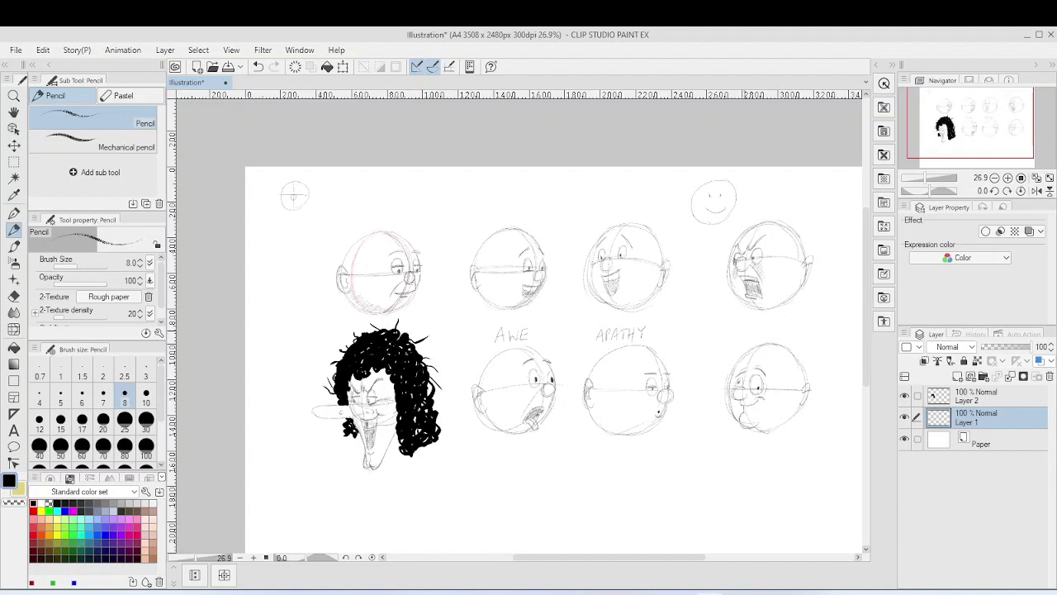
pyautogui.moveTo(743, 325); pyautogui.dragTo(784, 335)
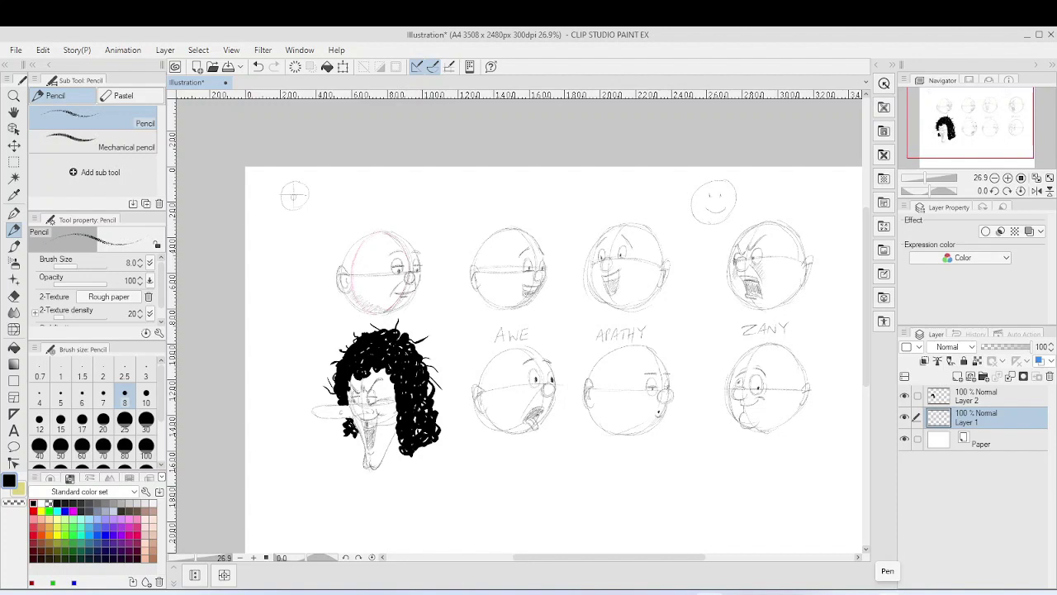
# Sketch a simple round face with dot eyes, a slanted mouth and a small tufted cap below the second row.
pyautogui.moveTo(678, 557); pyautogui.dragTo(687, 557)
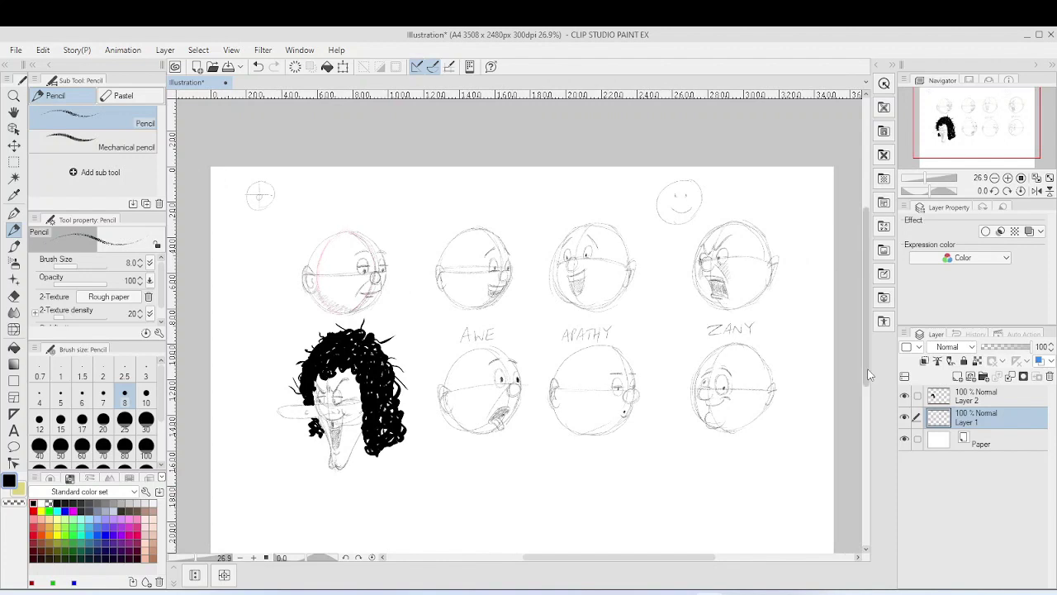
pyautogui.scroll(-3, 868, 397)
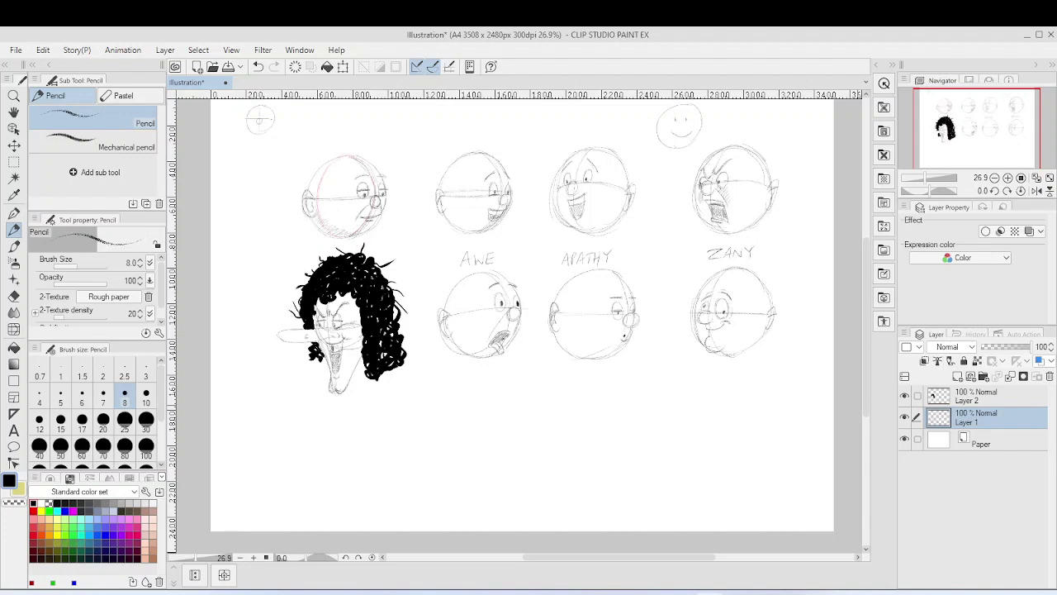
pyautogui.moveTo(669, 379)
pyautogui.mouseDown()
pyautogui.moveTo(615, 393)
pyautogui.moveTo(611, 434)
pyautogui.moveTo(665, 446)
pyautogui.mouseUp()
pyautogui.moveTo(670, 378)
pyautogui.mouseDown()
pyautogui.moveTo(682, 421)
pyautogui.moveTo(667, 445)
pyautogui.mouseUp()
pyautogui.moveTo(631, 373); pyautogui.dragTo(631, 359)
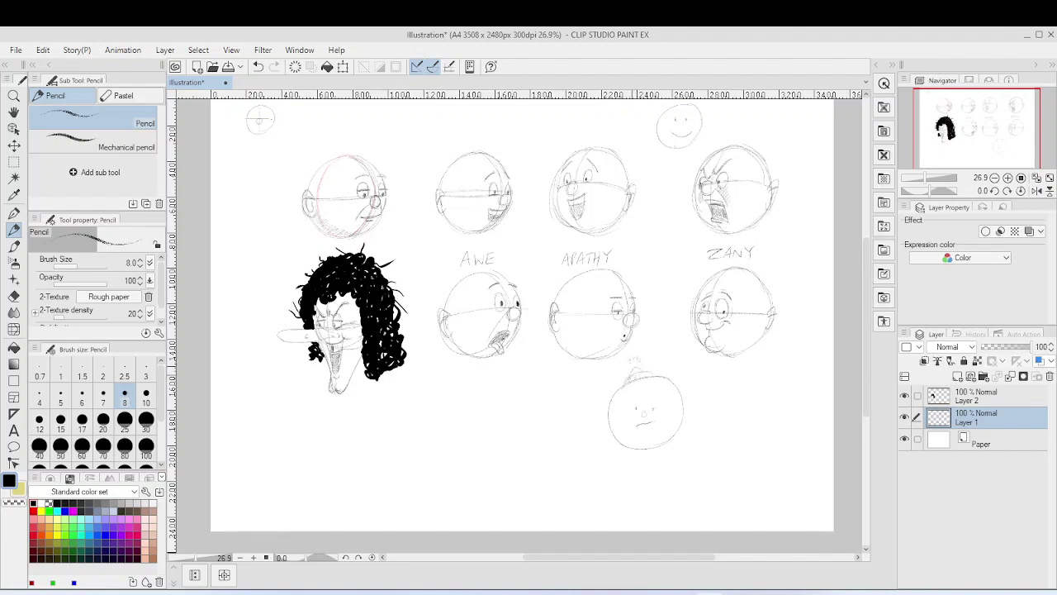